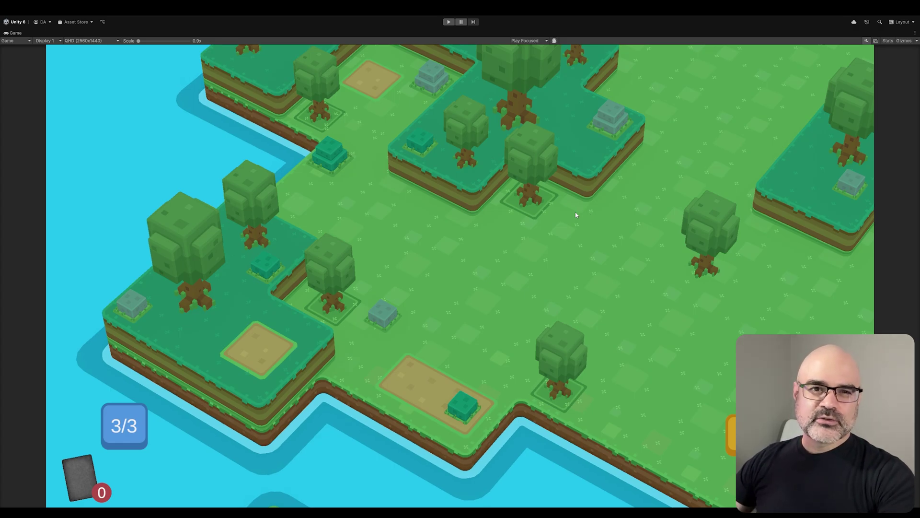
# Run the game and focus the view on the question-mark node to send the party there.
pyautogui.hotkey('ctrl', 'p')
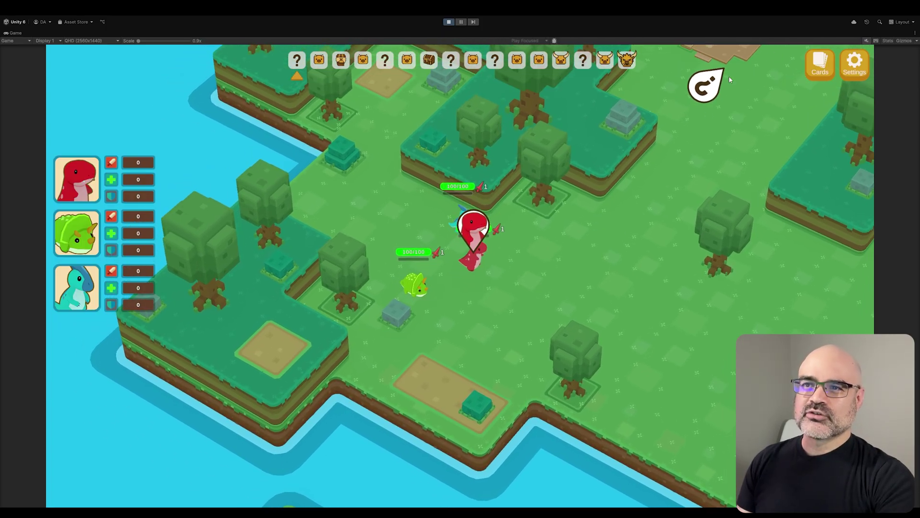
pyautogui.click(702, 95)
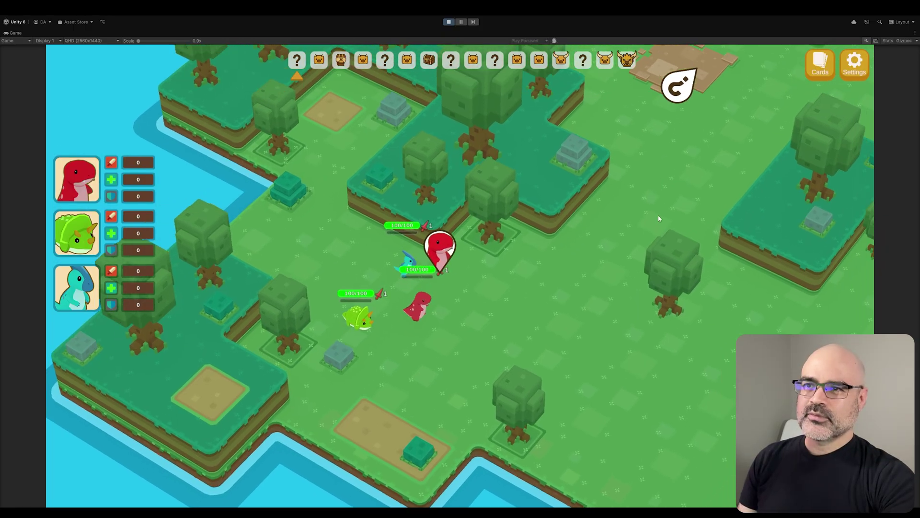
pyautogui.click(677, 82)
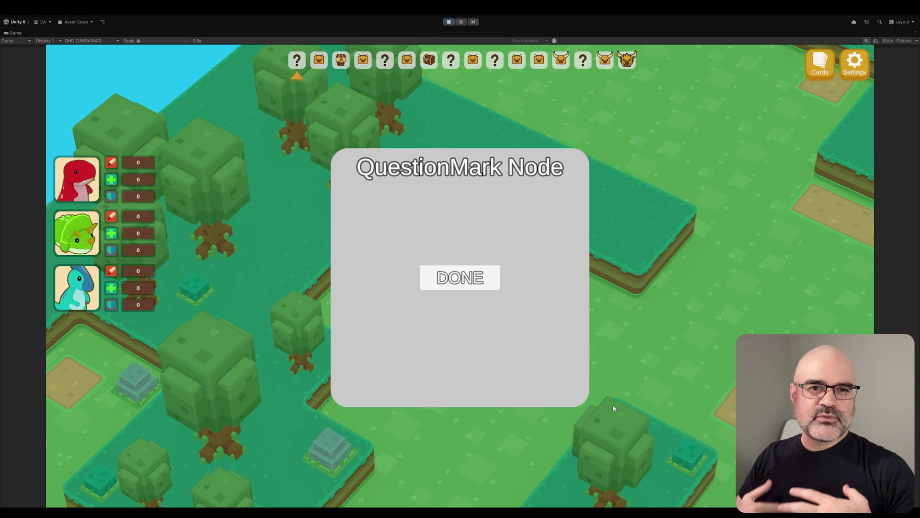
# Dismiss the question-mark panel, start the FIGHT round, and pan toward the merchant node.
pyautogui.click(460, 277)
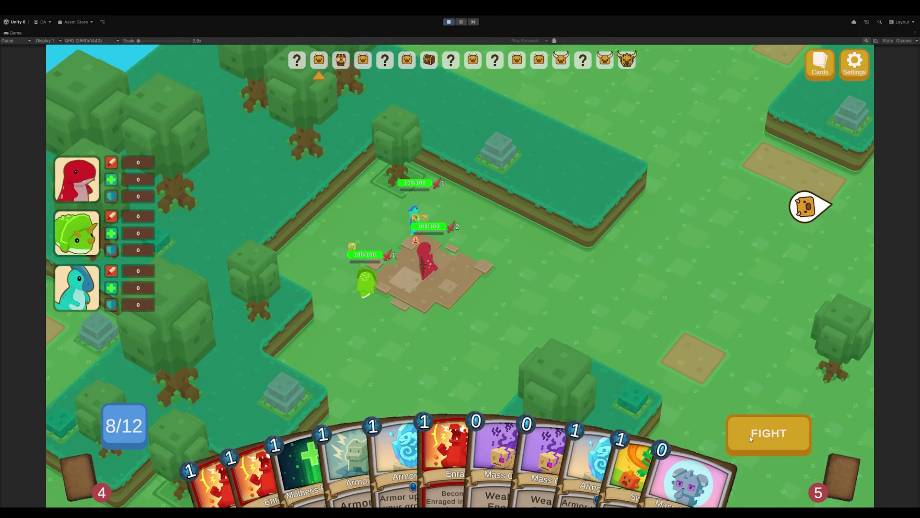
pyautogui.click(751, 437)
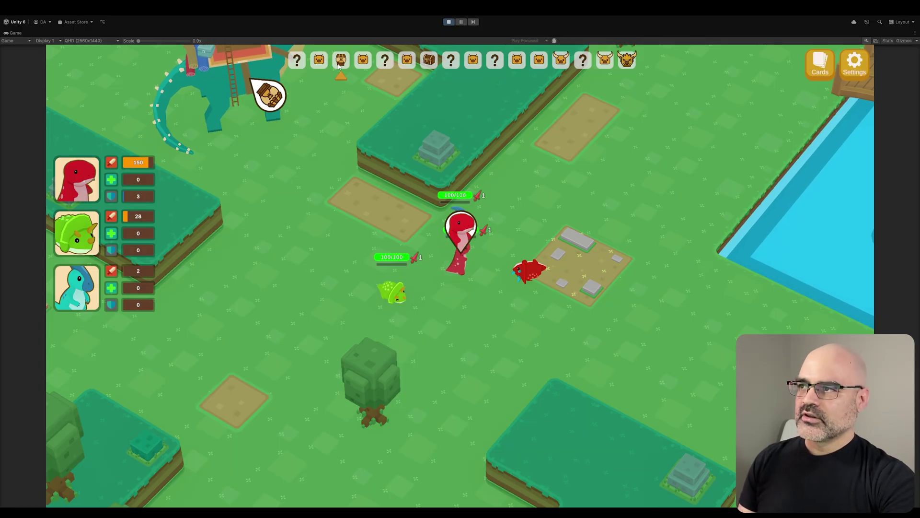
pyautogui.moveTo(339, 66); pyautogui.dragTo(625, 282)
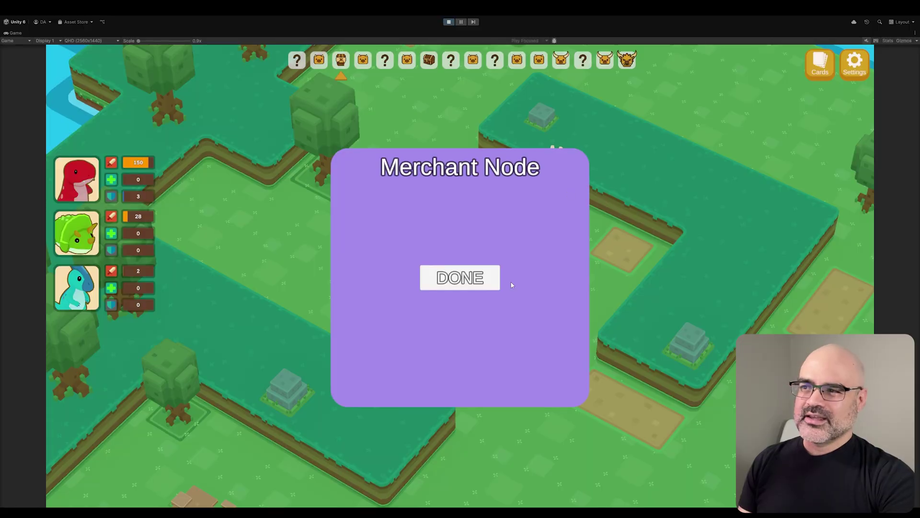
# Close the Merchant Node panel and play the Armor up! card on the team.
pyautogui.click(463, 280)
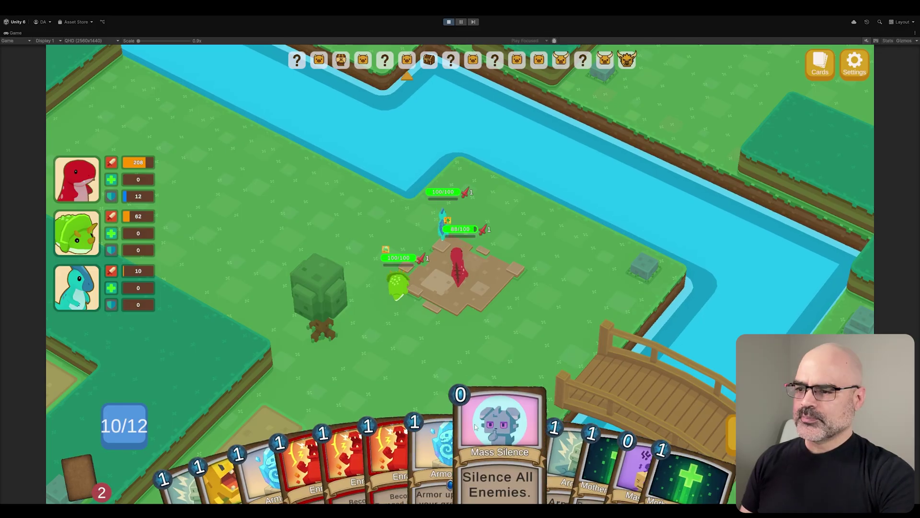
pyautogui.moveTo(410, 460); pyautogui.dragTo(449, 291)
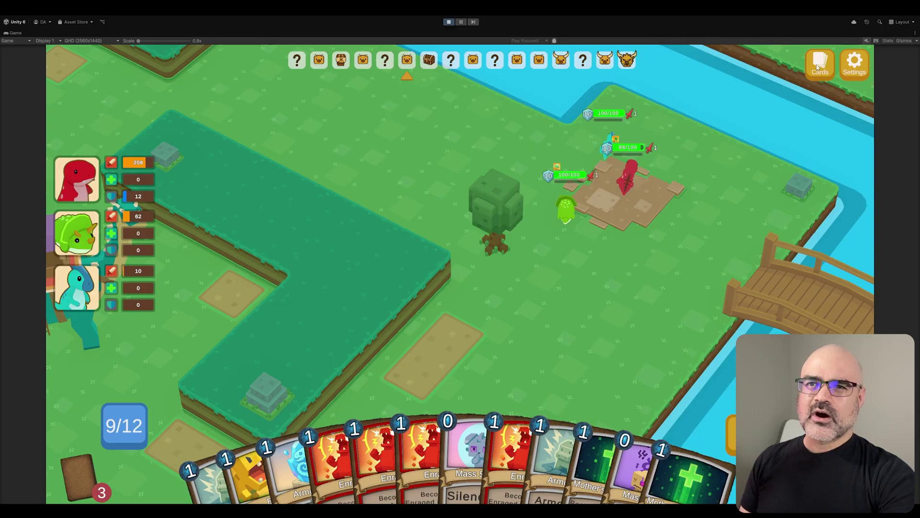
# Review the full deck, toggling COST sorting both ways, then sorting A-Z, and return.
pyautogui.click(819, 64)
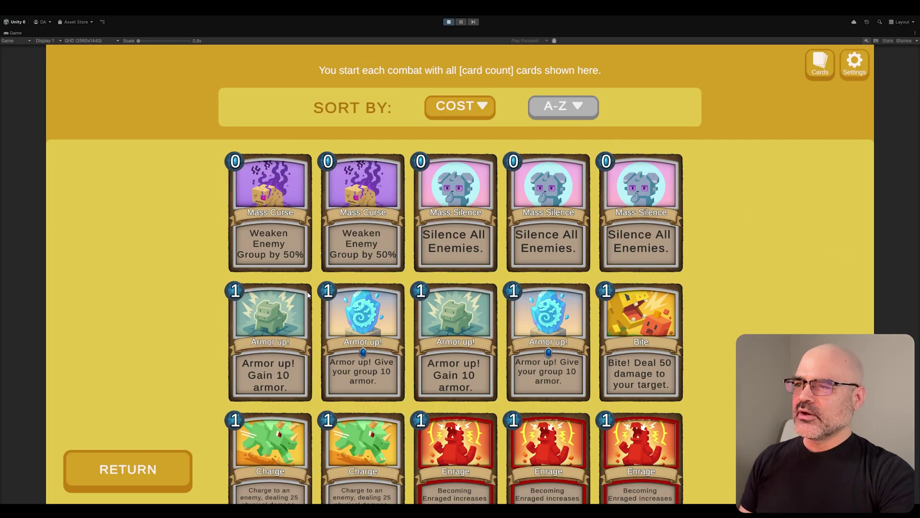
pyautogui.scroll(-2, 214, 193)
pyautogui.scroll(3, 214, 193)
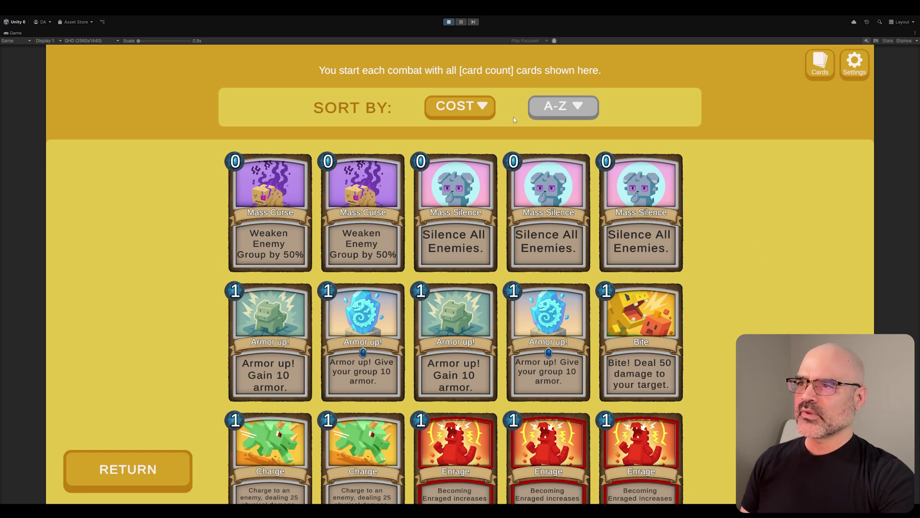
pyautogui.click(476, 112)
pyautogui.click(476, 112)
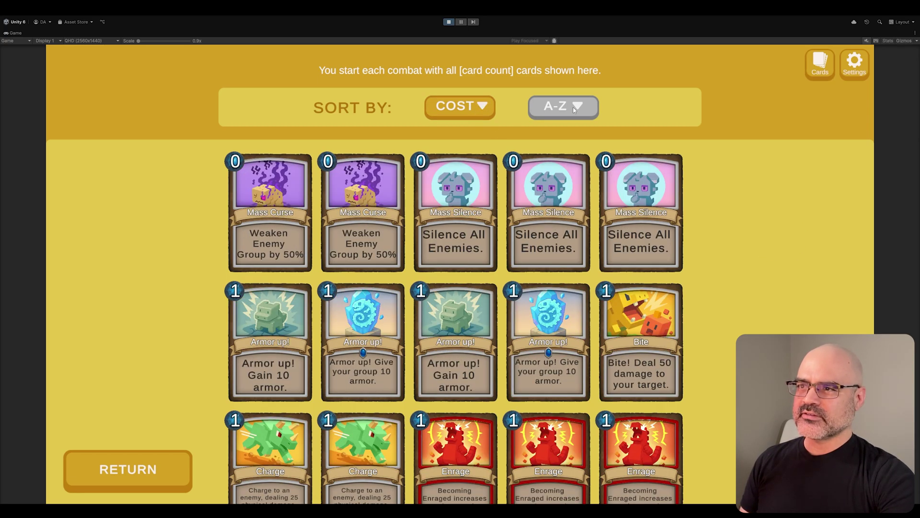
pyautogui.click(575, 110)
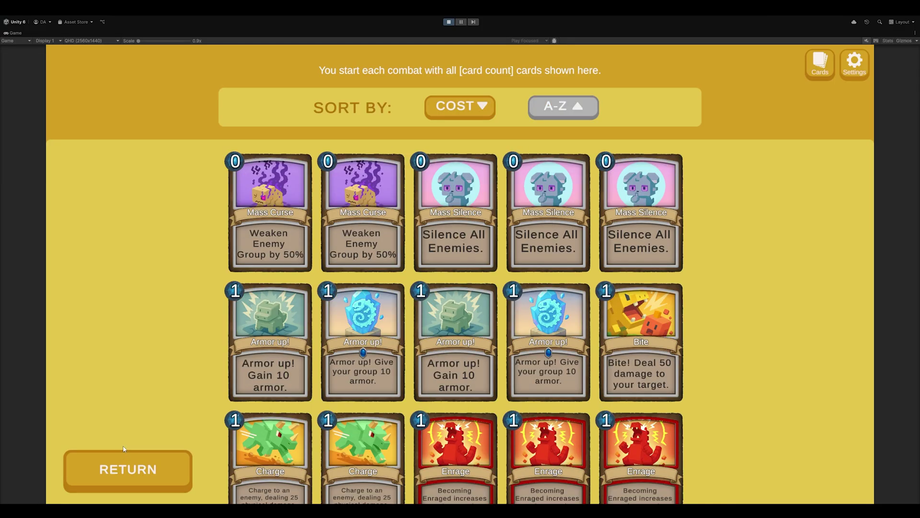
pyautogui.click(135, 480)
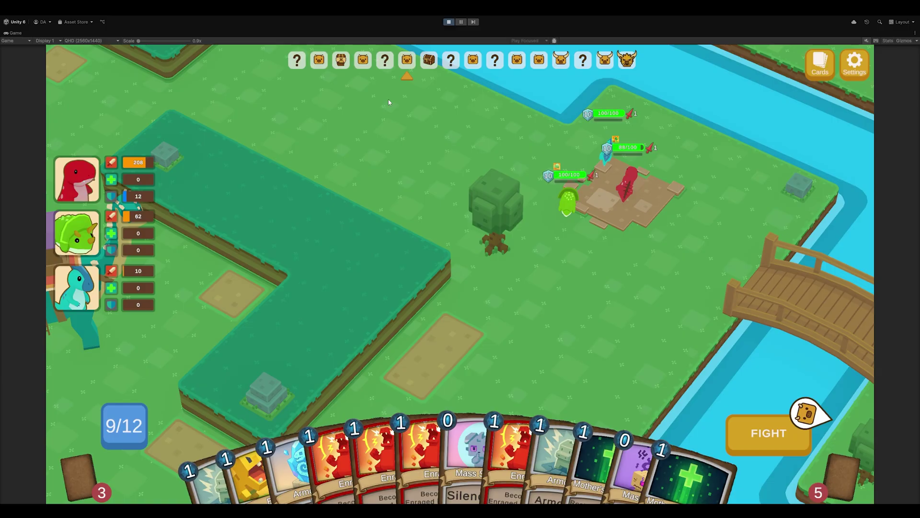
# Inspect the cards in the draw pile and the discard pile.
pyautogui.click(837, 487)
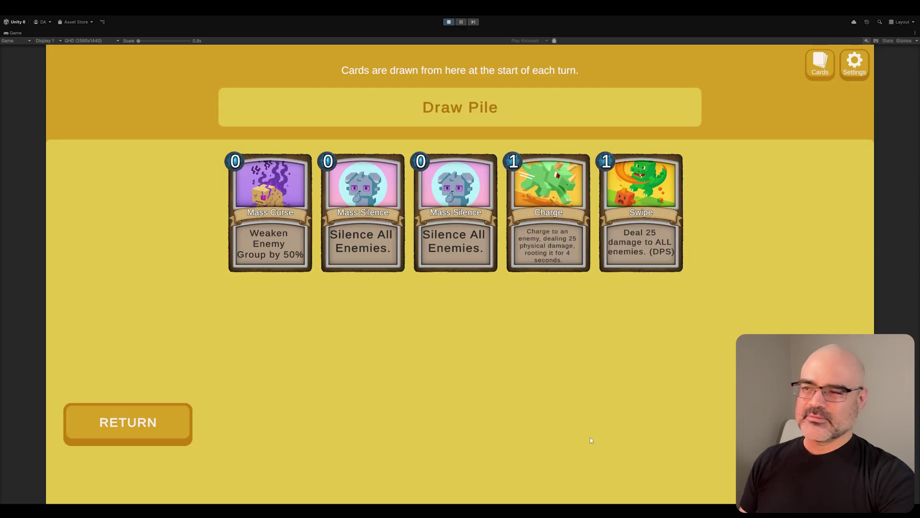
pyautogui.click(139, 424)
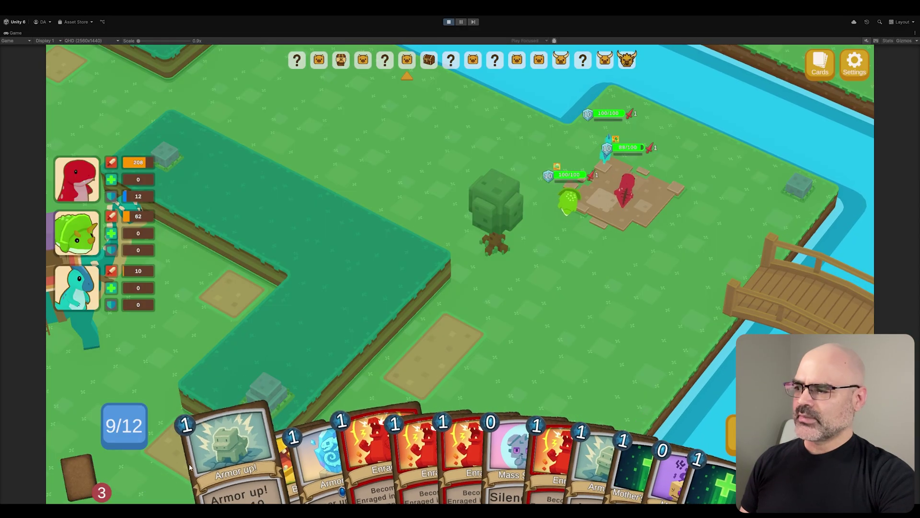
pyautogui.click(76, 479)
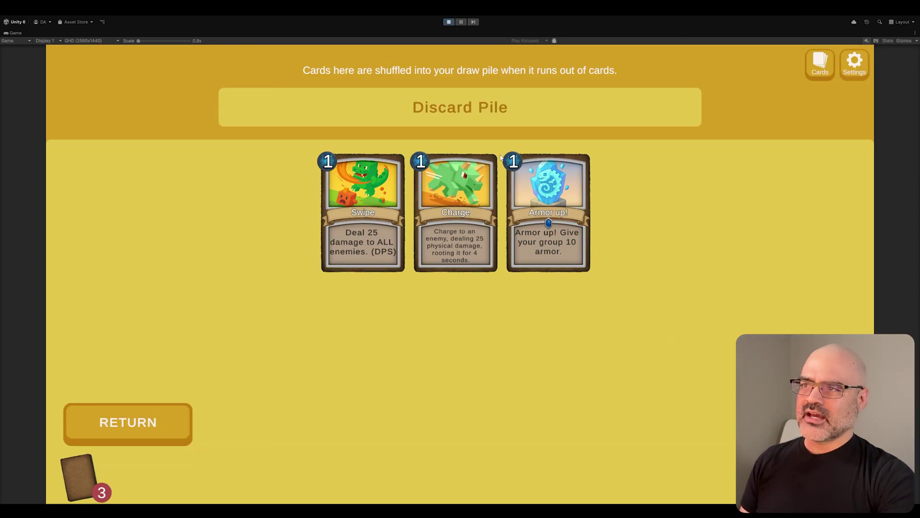
pyautogui.click(154, 421)
# Play three Enrage cards and Armor up!, then check the discard pile to finish the battle.
pyautogui.click(345, 422)
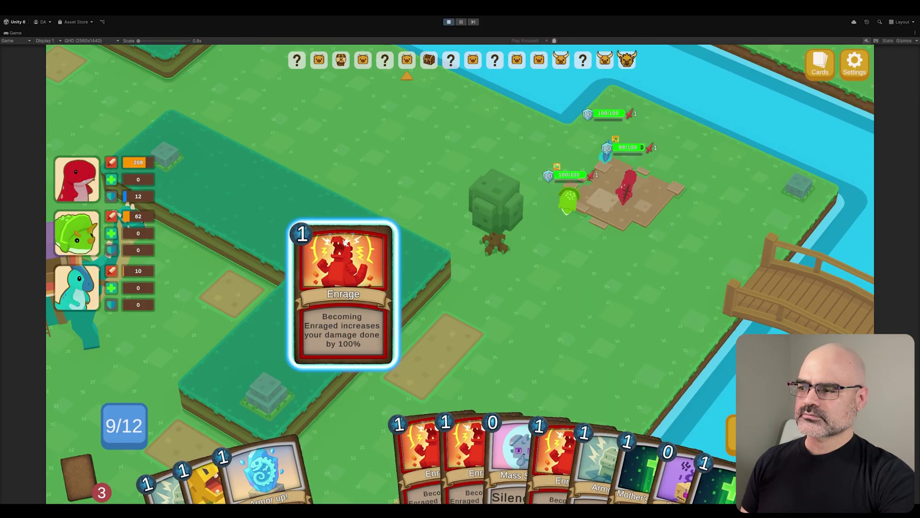
pyautogui.click(343, 420)
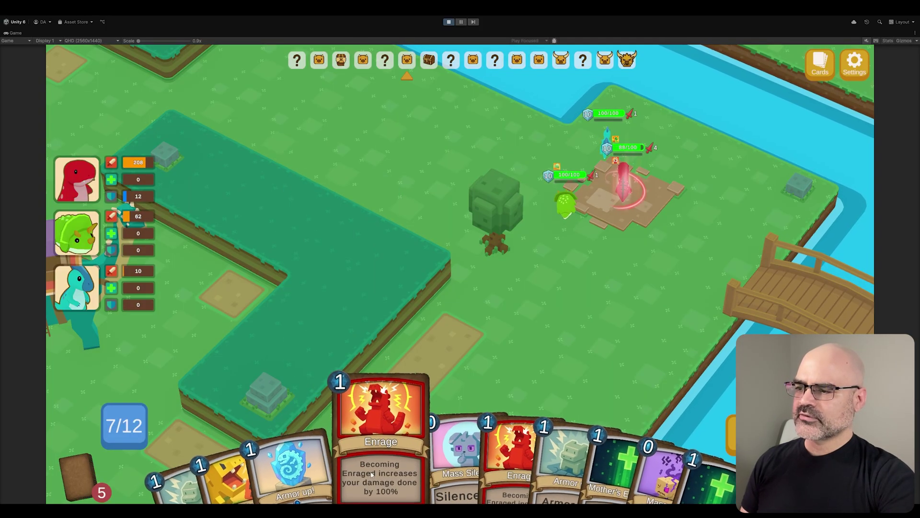
pyautogui.click(357, 422)
pyautogui.click(330, 469)
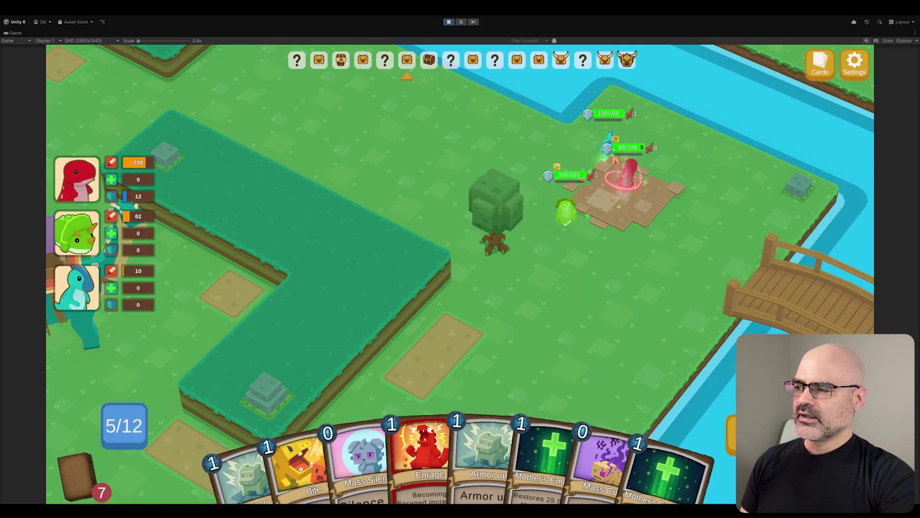
pyautogui.click(85, 478)
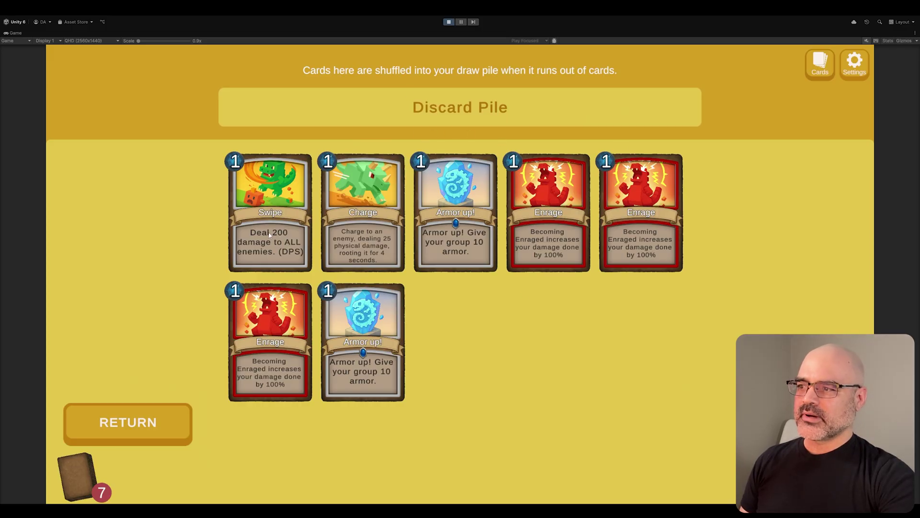
pyautogui.click(160, 421)
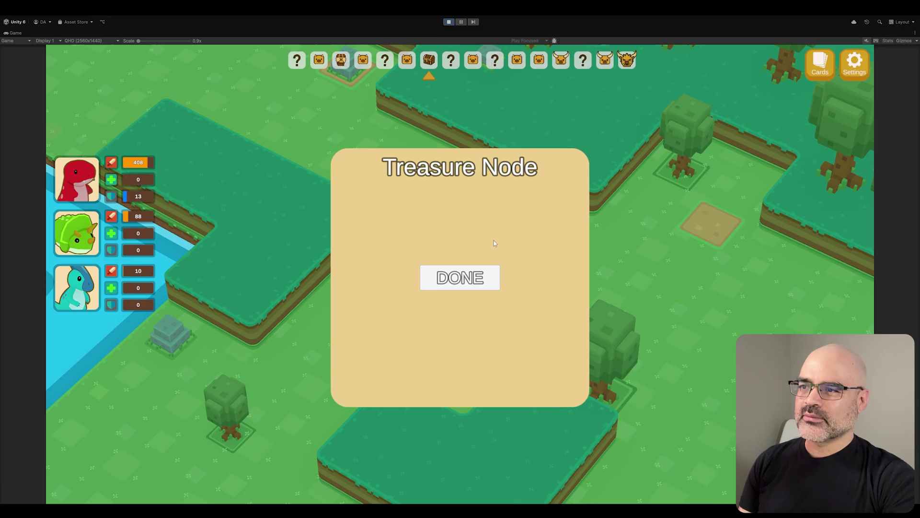
# Click DONE on the Treasure Node panel to advance to the red-dinosaur battle.
pyautogui.click(460, 279)
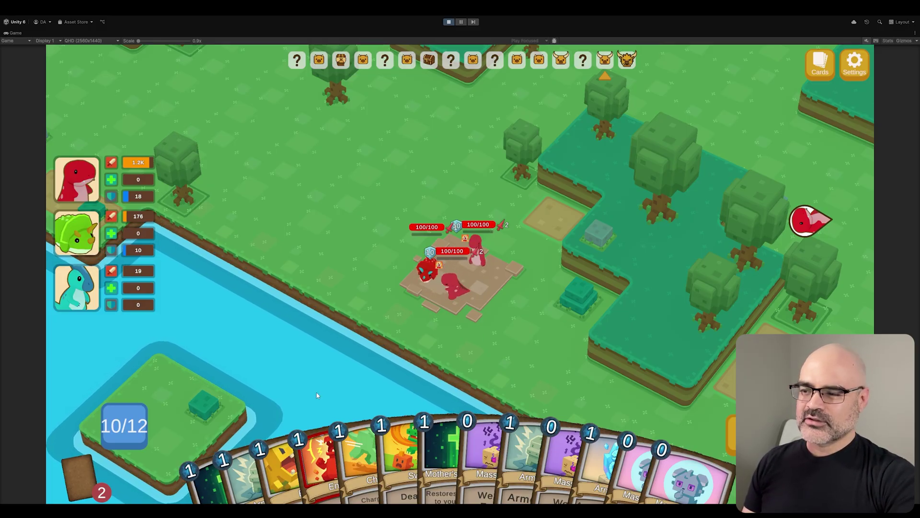
# Play Enrage, then Armor up! and Bite onto the board to beat the red dinosaurs.
pyautogui.click(328, 431)
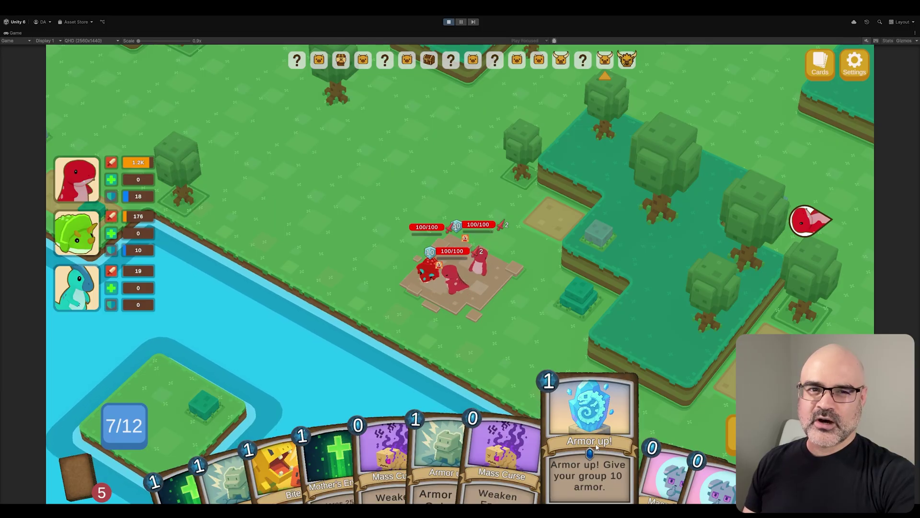
pyautogui.moveTo(597, 446); pyautogui.dragTo(430, 243)
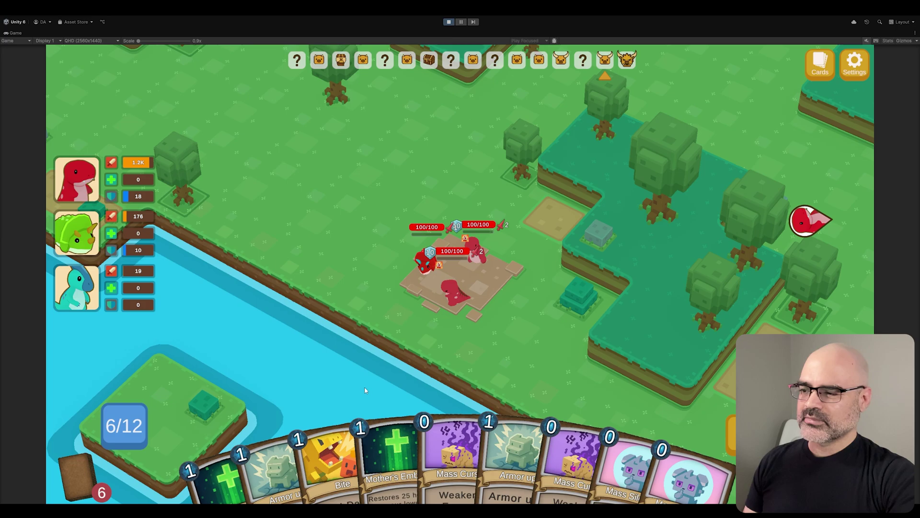
pyautogui.moveTo(335, 441); pyautogui.dragTo(421, 218)
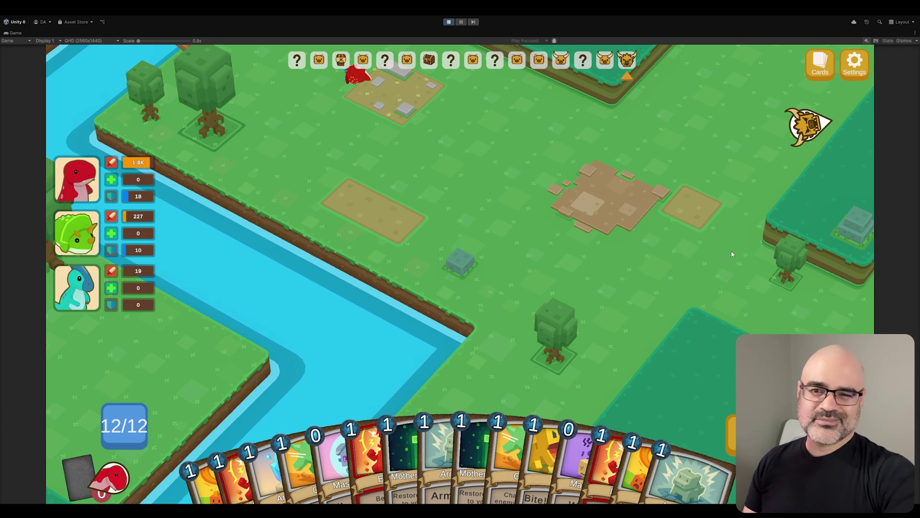
# Pan the view right and select the boss dinosaur to travel to the boss node.
pyautogui.press('d')
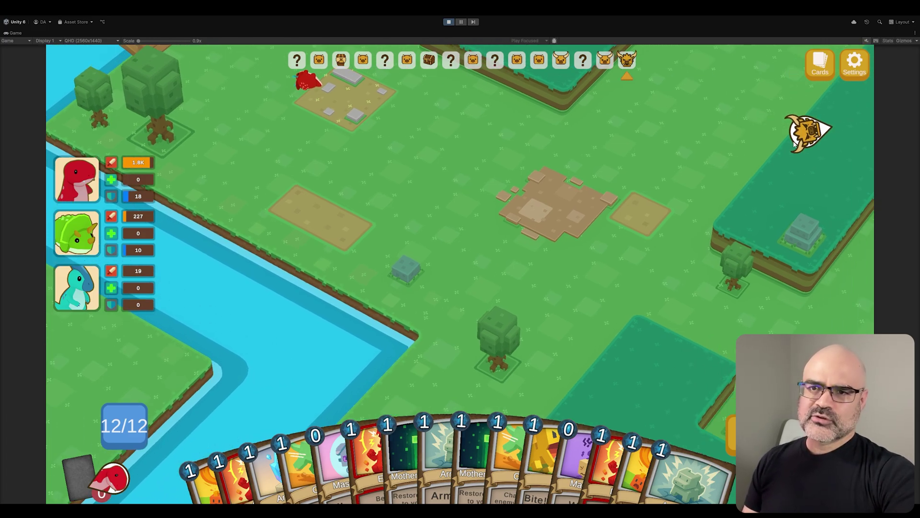
pyautogui.click(805, 133)
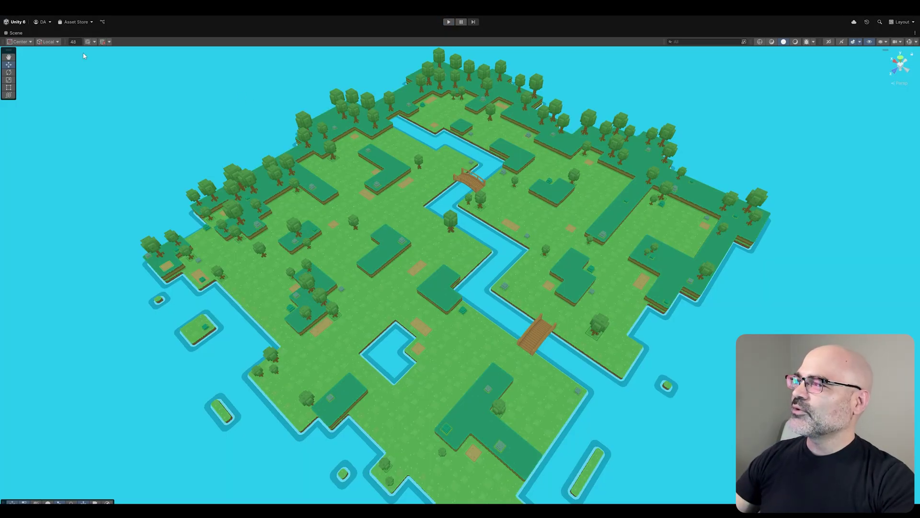
pyautogui.rightClick(18, 32)
pyautogui.click(37, 46)
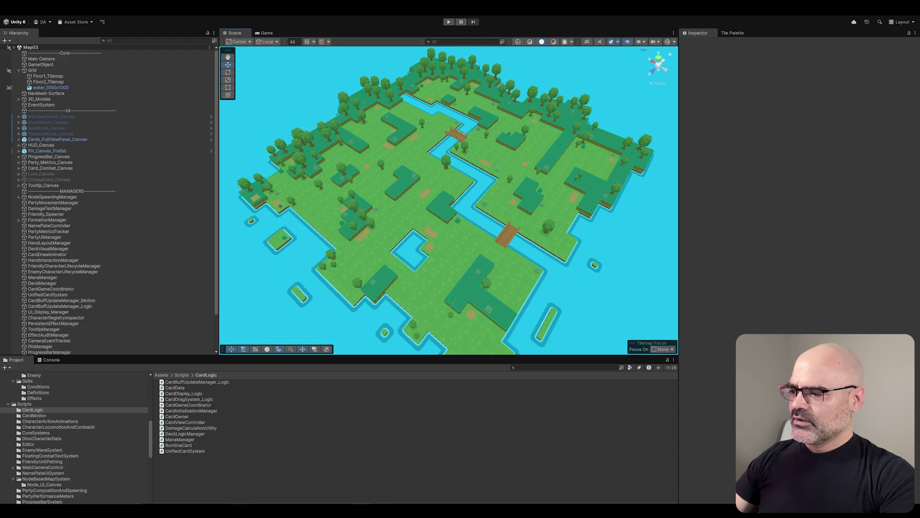
# Discard the settings.local.json change, fetch origin, and close GitHub Desktop.
pyautogui.press('super+Tab')
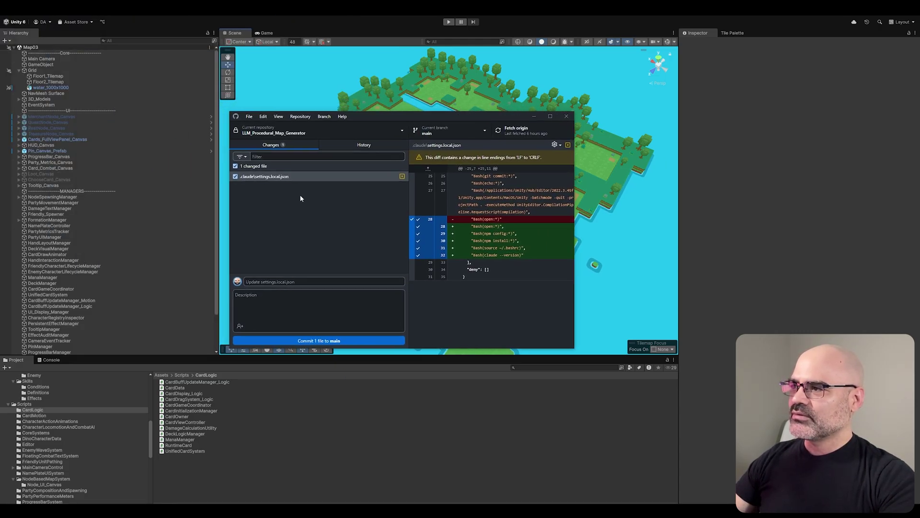
pyautogui.click(290, 177)
pyautogui.rightClick(290, 178)
pyautogui.click(314, 190)
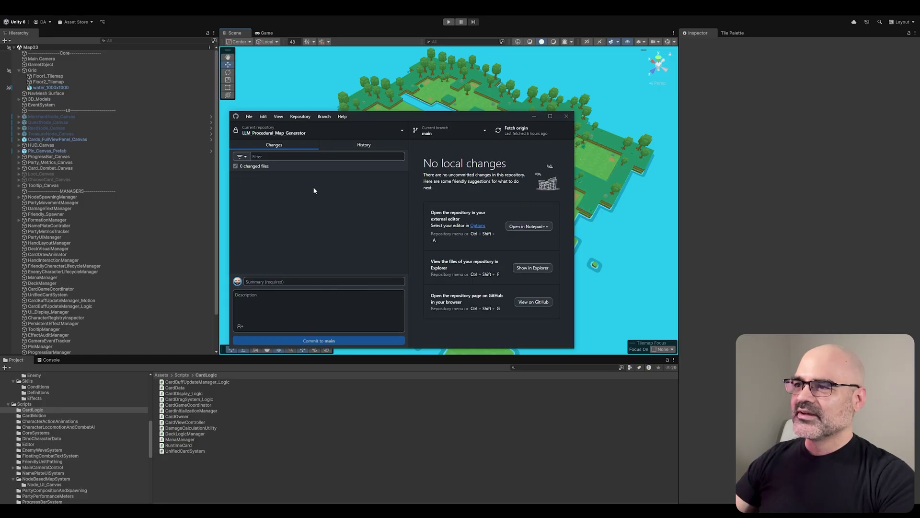
pyautogui.click(516, 130)
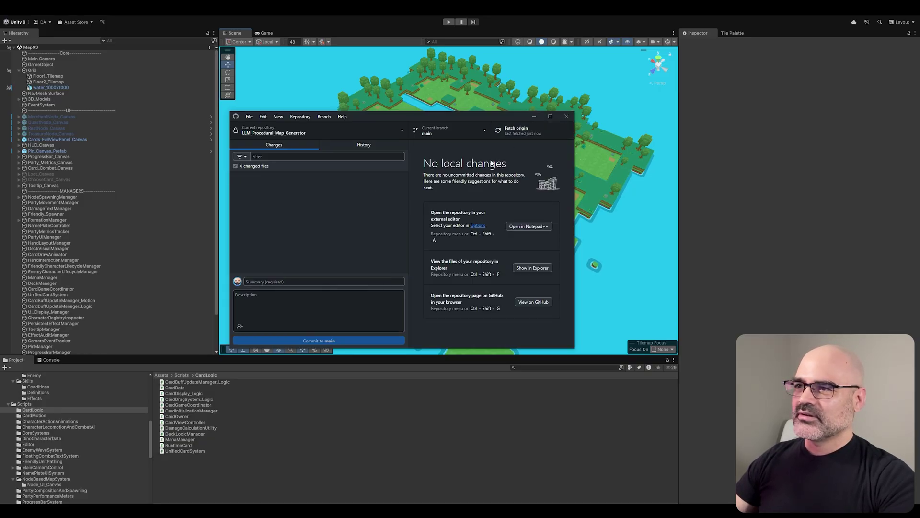
pyautogui.click(568, 116)
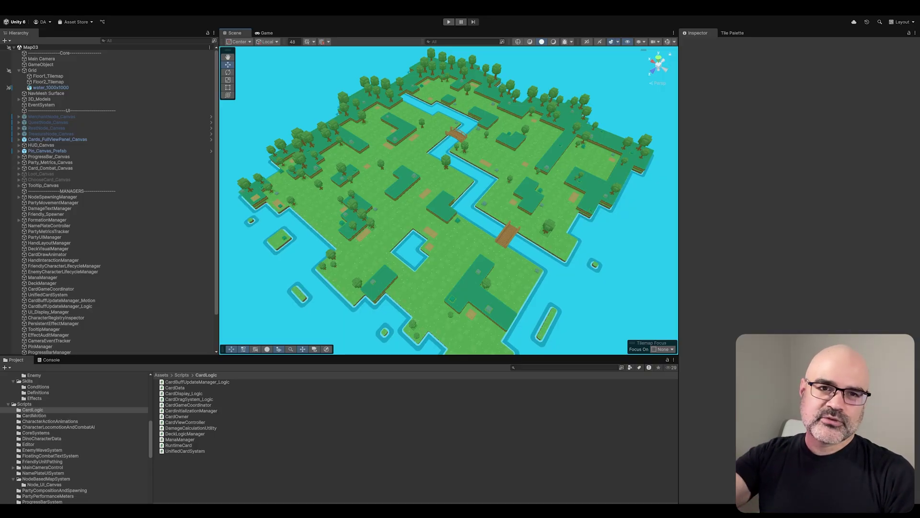
pyautogui.press('super+p')
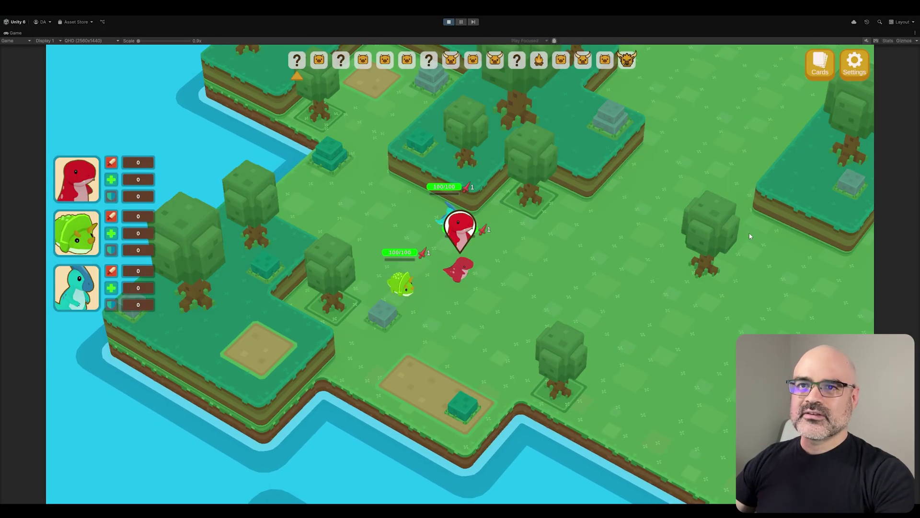
pyautogui.click(820, 67)
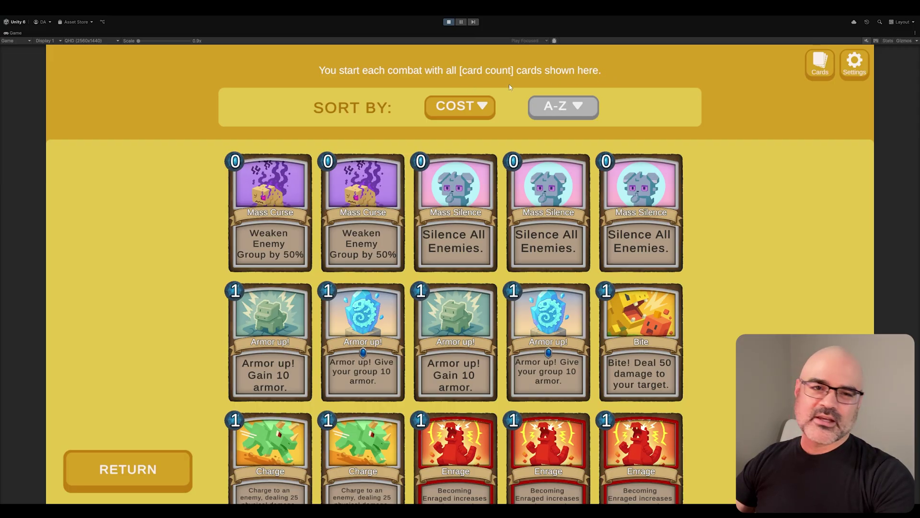
pyautogui.scroll(-1, 477, 164)
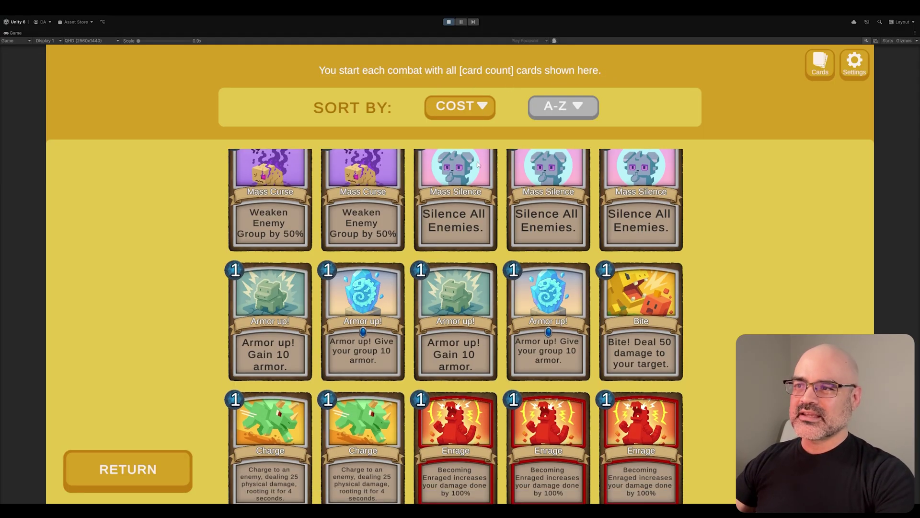
pyautogui.scroll(1, 475, 282)
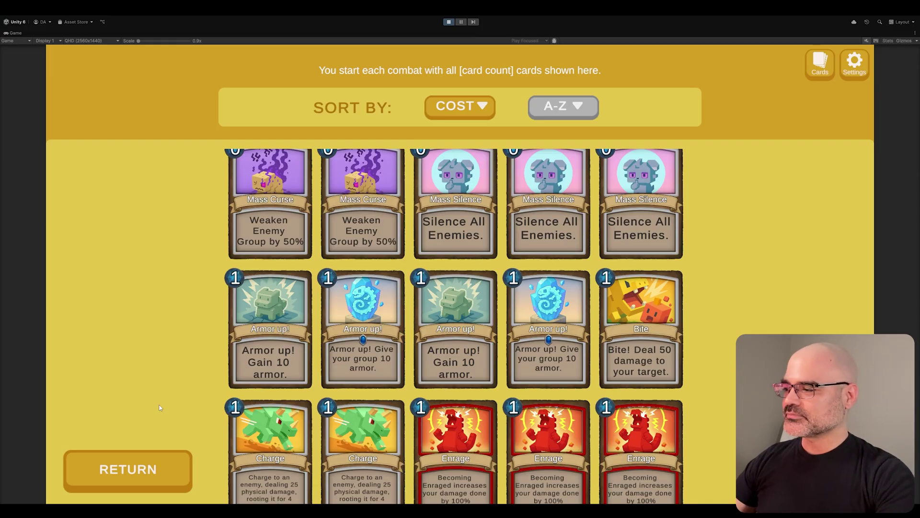
pyautogui.hotkey('ctrl', 'p')
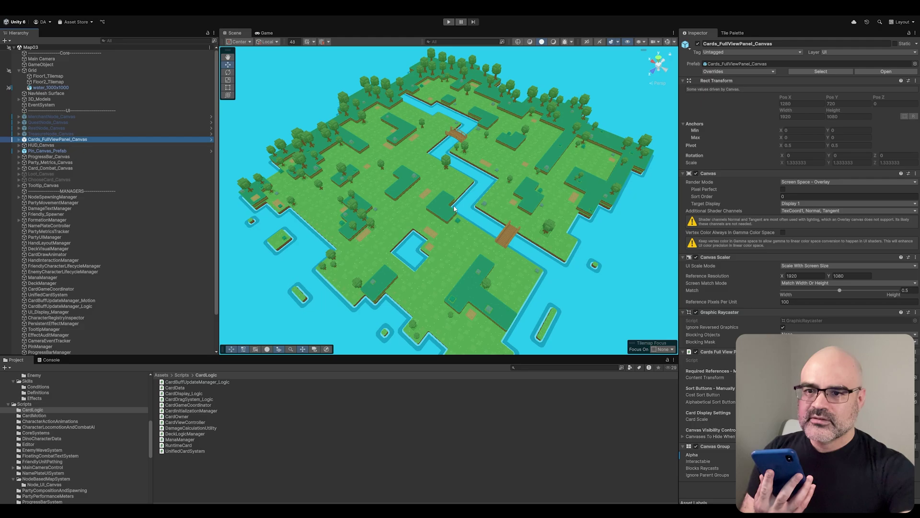
# Enter Play mode and open the Cards full-view panel to see the [card count] header.
pyautogui.click(449, 21)
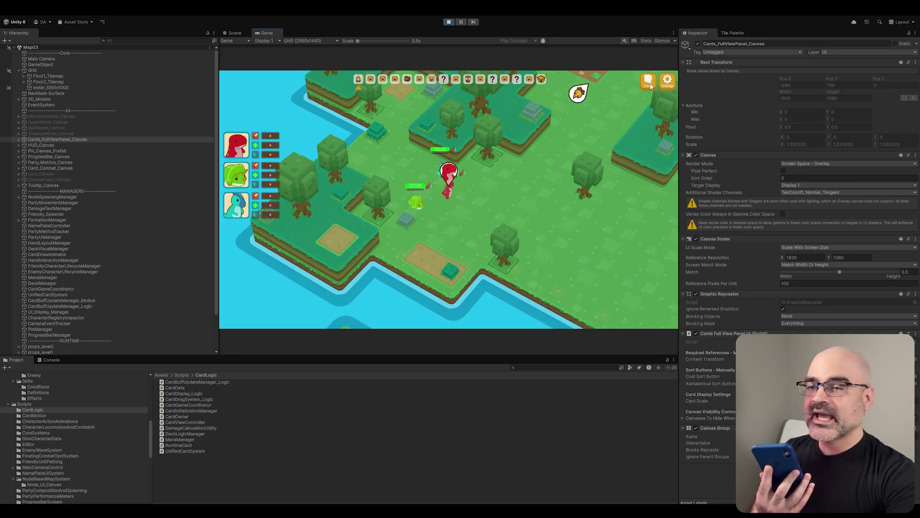
pyautogui.click(648, 82)
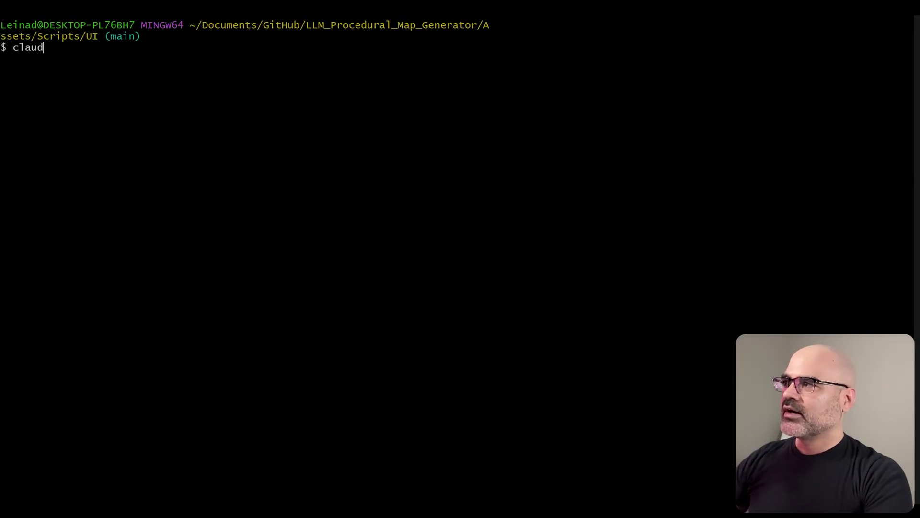
# Launch claude in Git Bash and submit the pasted request to show the real deck count.
pyautogui.write('e')
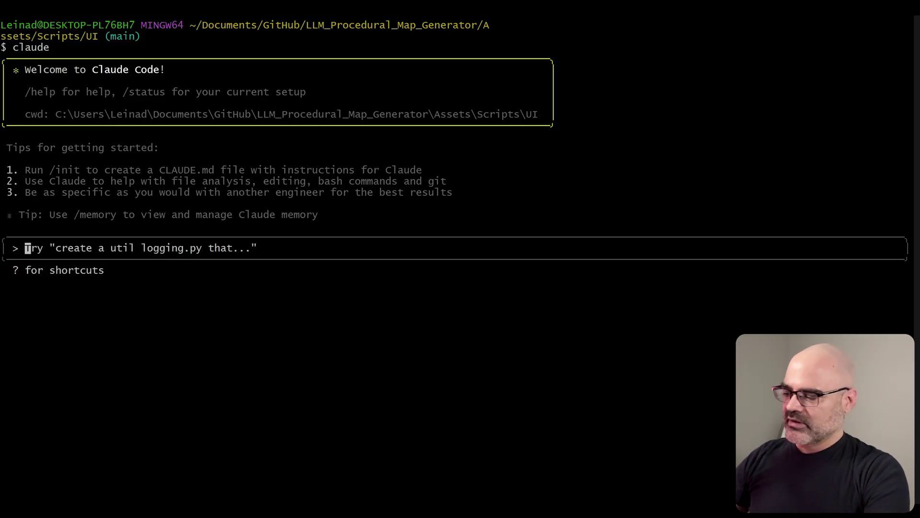
pyautogui.rightClick(235, 253)
pyautogui.click(252, 269)
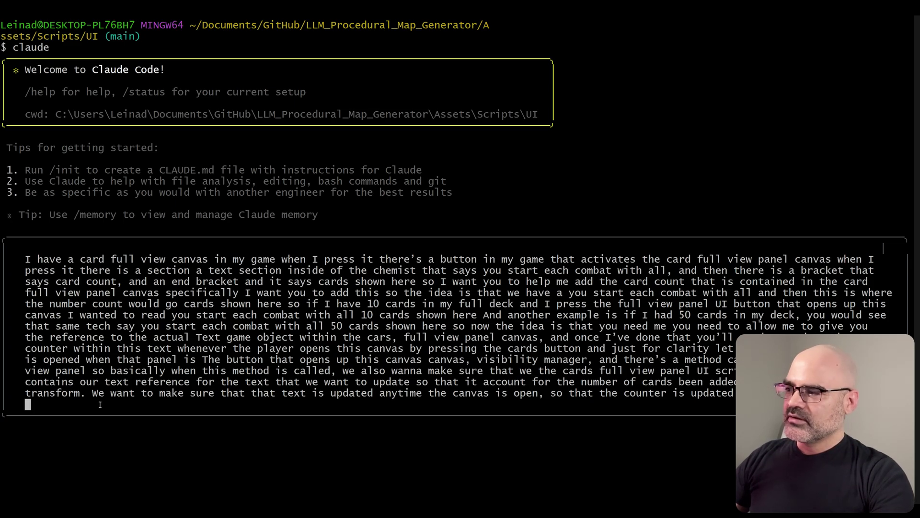
pyautogui.press('Return')
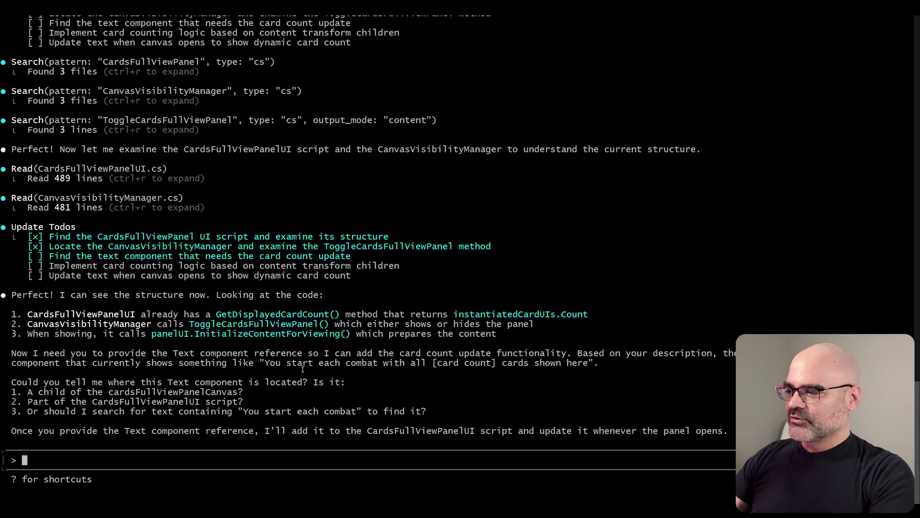
# Reply to Claude explaining where the header's Text component lives in the cards panel.
pyautogui.write("I'll")
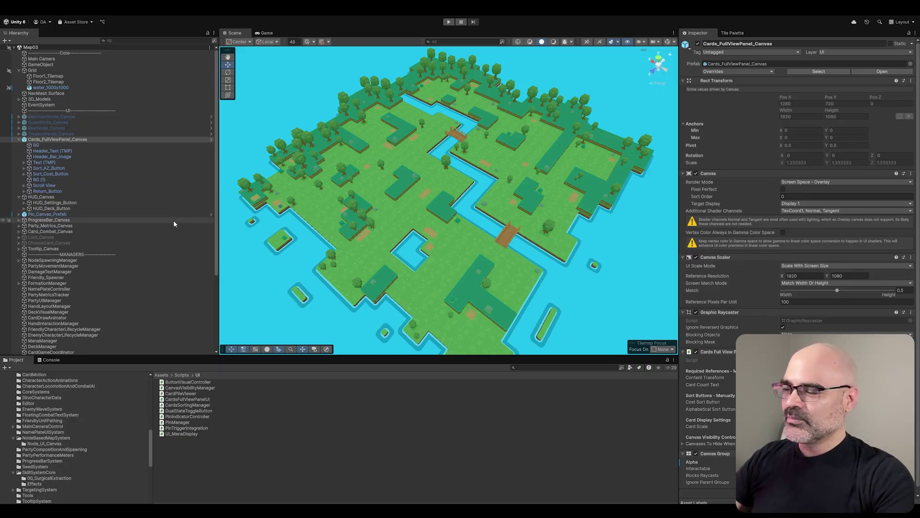
# Try assigning Header_Text (TMP) to the panel's Card Count Text field, which stays unassigned.
pyautogui.click(177, 139)
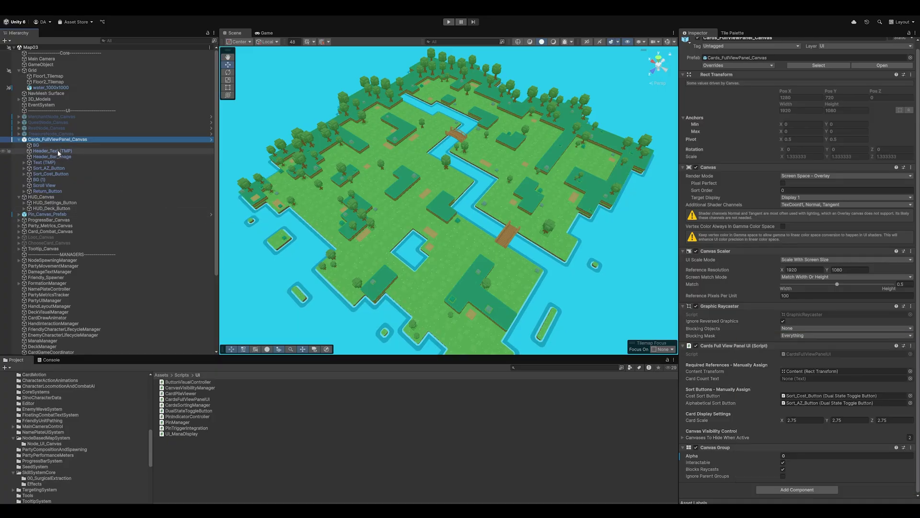
pyautogui.moveTo(52, 150); pyautogui.dragTo(807, 378)
pyautogui.moveTo(64, 153); pyautogui.dragTo(798, 380)
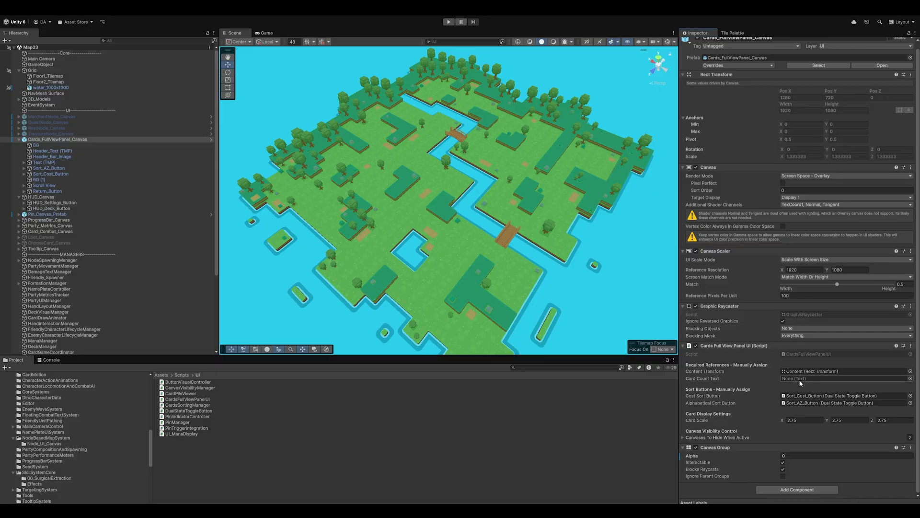
pyautogui.click(66, 150)
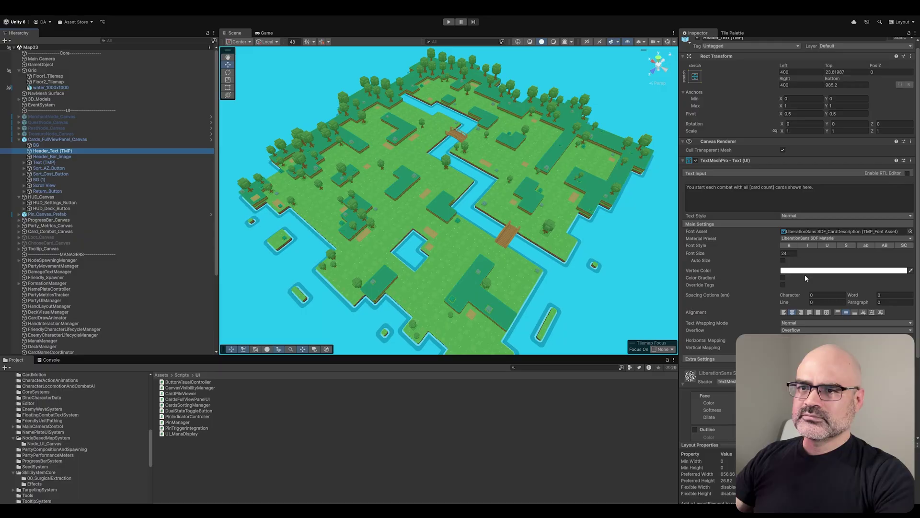
pyautogui.click(74, 139)
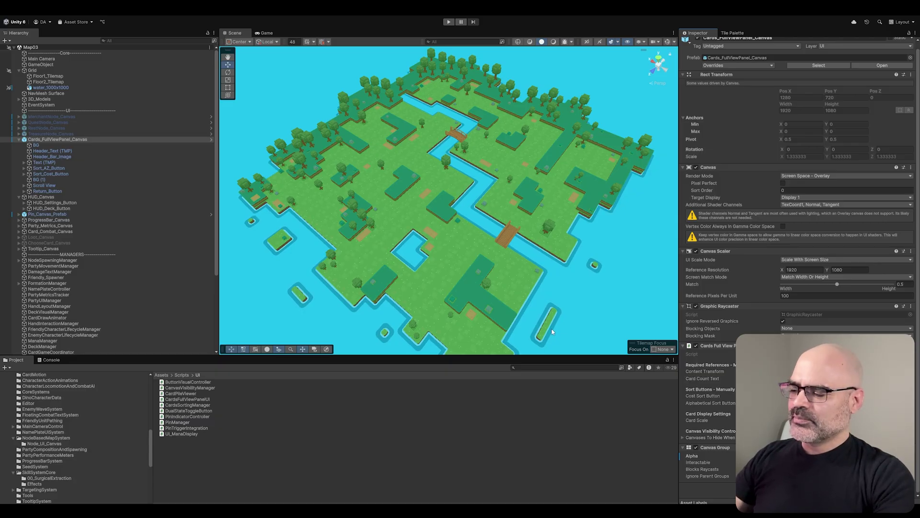
# Tell Claude the TextMeshPro header object can't be assigned, then view the running game full size.
pyautogui.hotkey('alt', 'Tab')
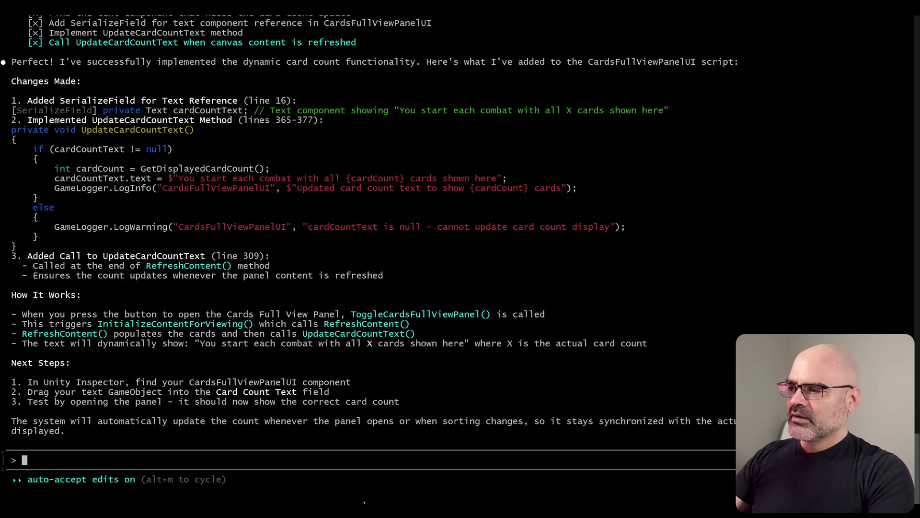
pyautogui.write("I am not able to add my text mesh pro game object that is used for my text. When I try to manually add it it's not letting me.")
pyautogui.press('Return')
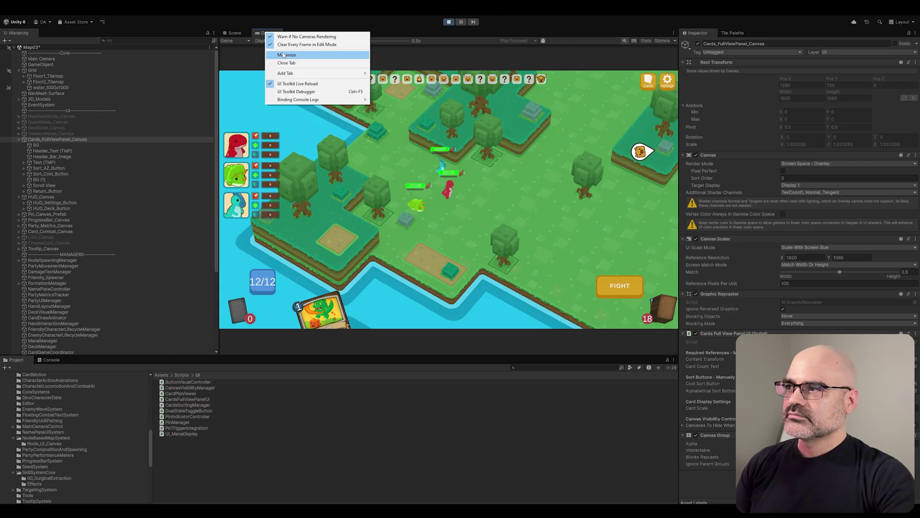
pyautogui.click(308, 53)
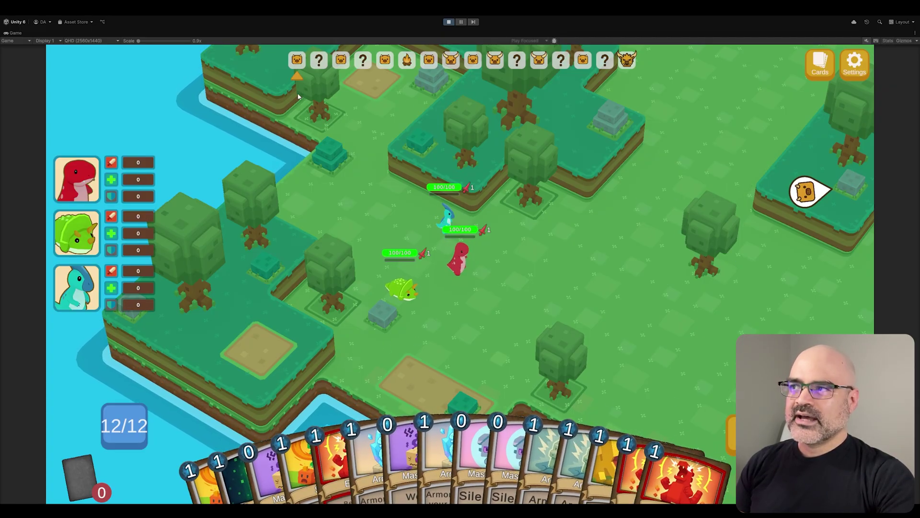
# Check the Cards panel header reads 'all 20 cards shown here', then return to the map.
pyautogui.click(822, 71)
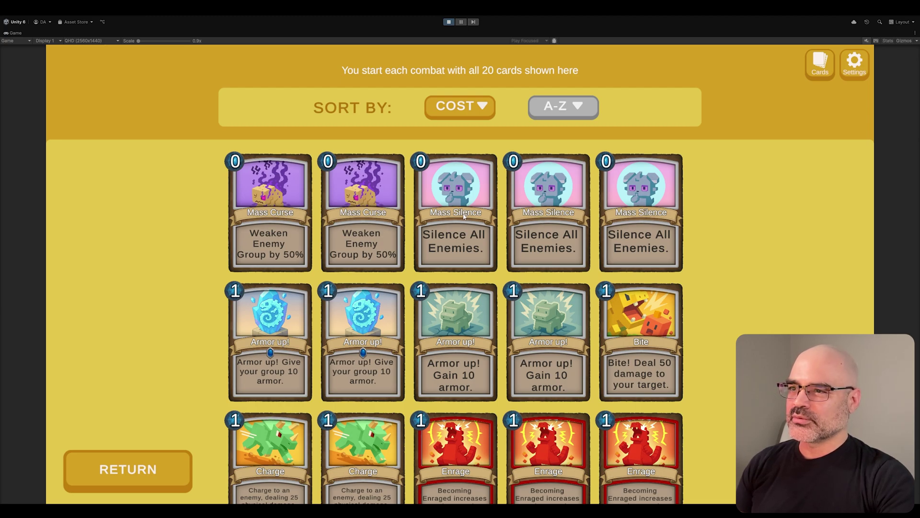
pyautogui.scroll(-5, 718, 212)
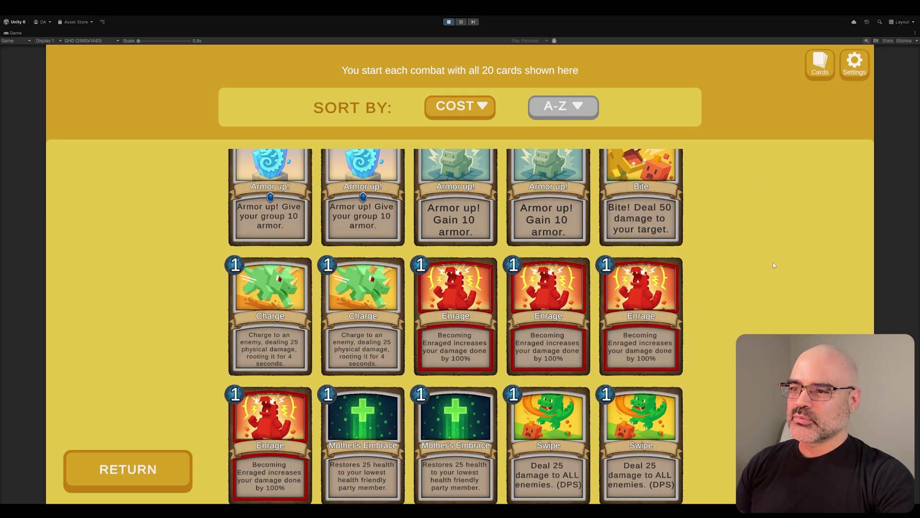
pyautogui.scroll(4, 751, 178)
pyautogui.click(127, 469)
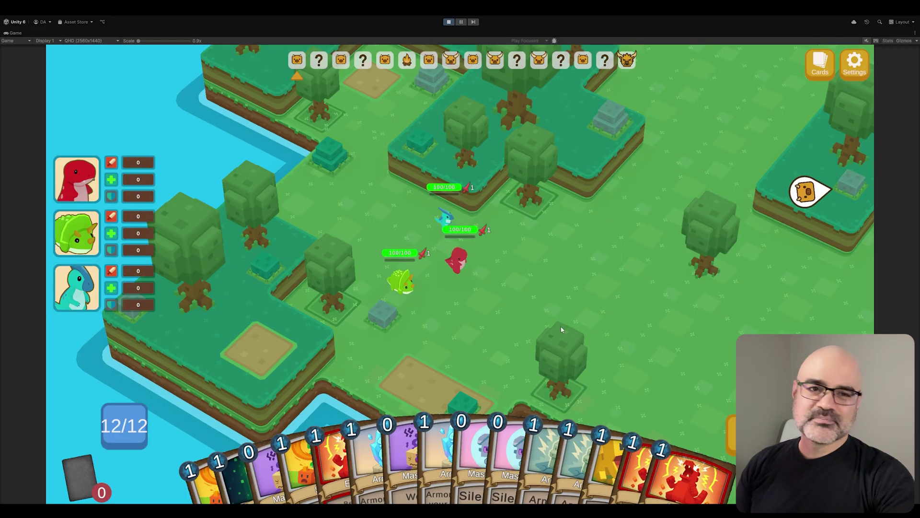
# Stop Play mode and orbit the Scene view so the island's river runs more horizontally.
pyautogui.press('super+p')
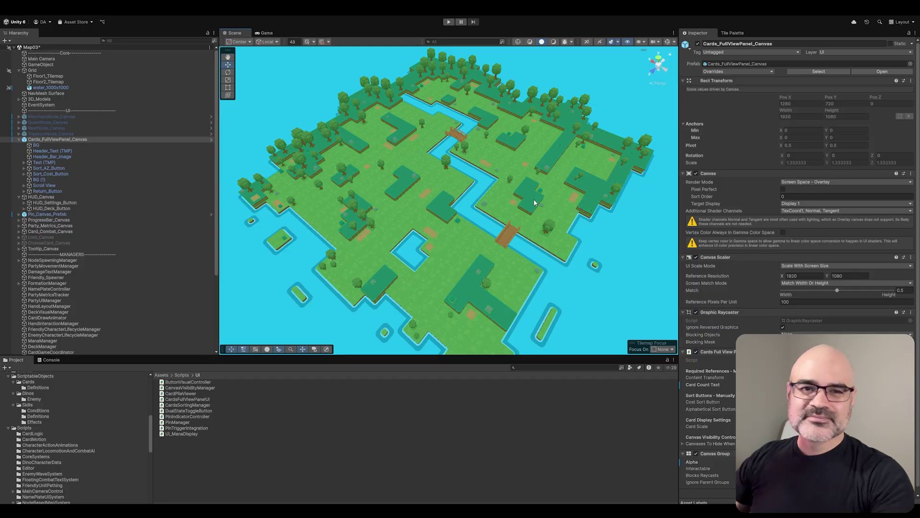
pyautogui.keyDown('alt'); pyautogui.moveTo(535, 203); pyautogui.dragTo(472, 216); pyautogui.keyUp('alt')
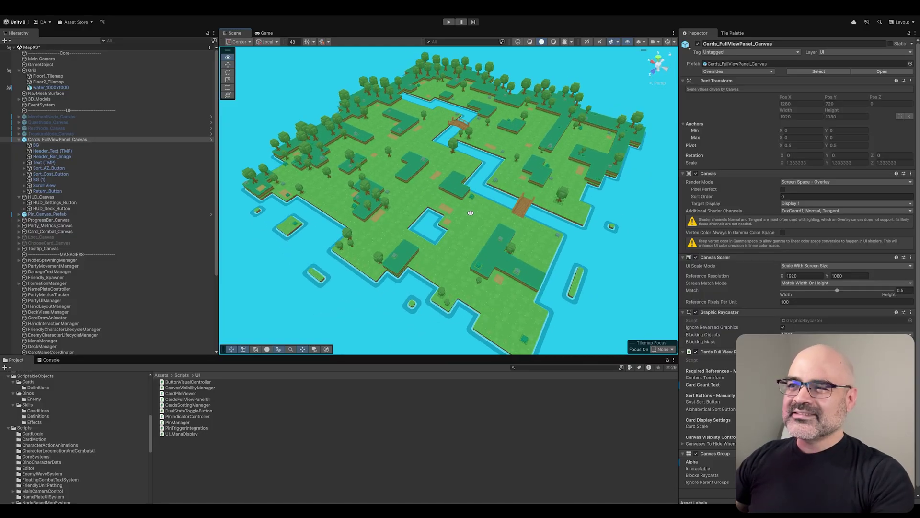